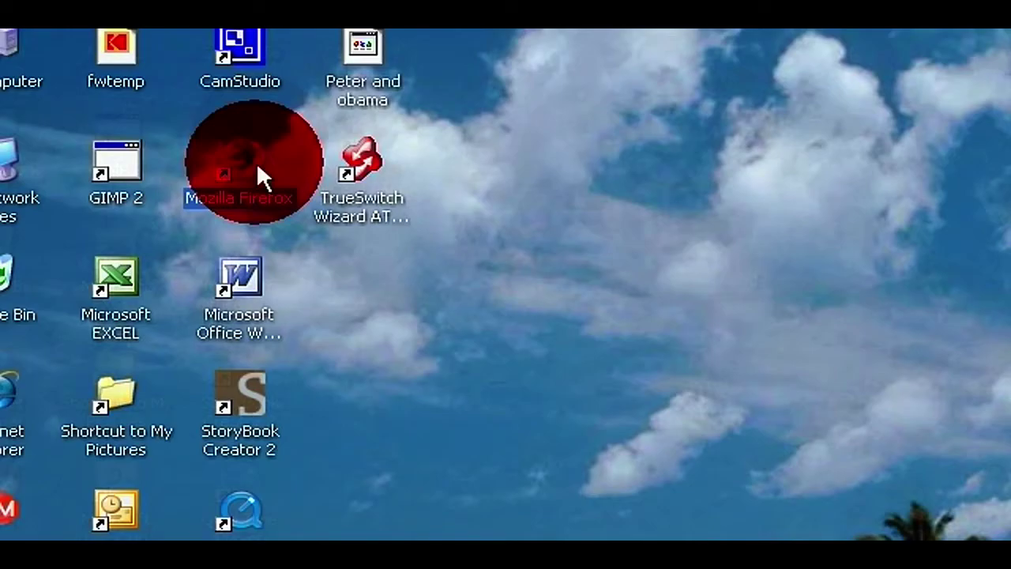
# - Launch Firefox and enter 'bllym' in the address bar to bring up the site's suggestions
pyautogui.doubleClick(251, 142)
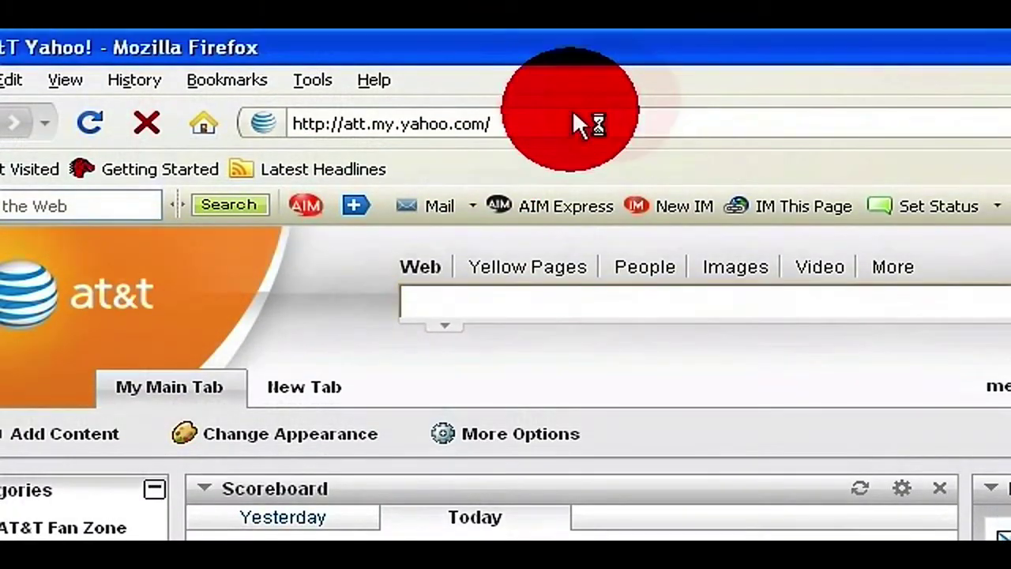
pyautogui.click(576, 118)
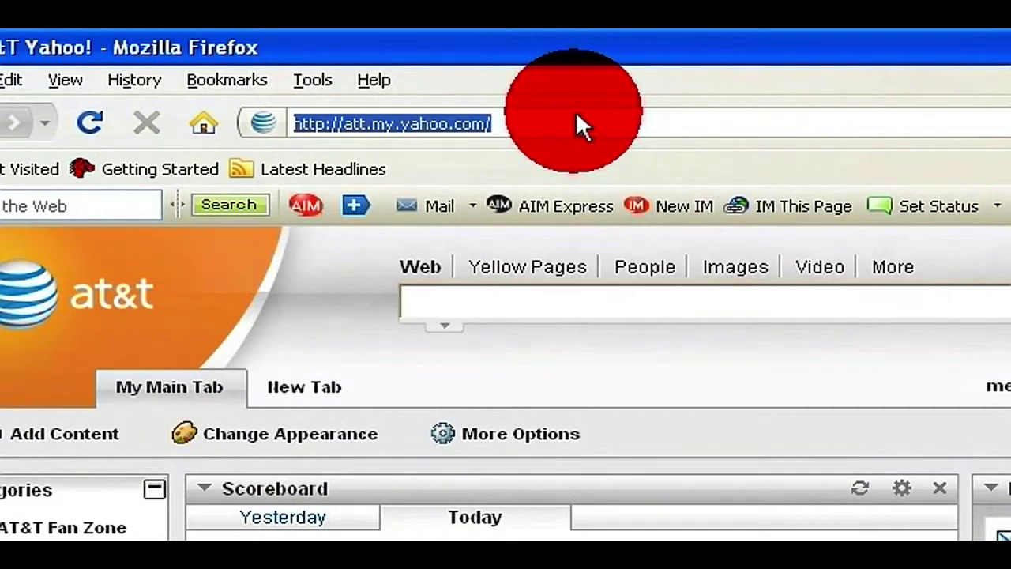
pyautogui.write('bllym,')
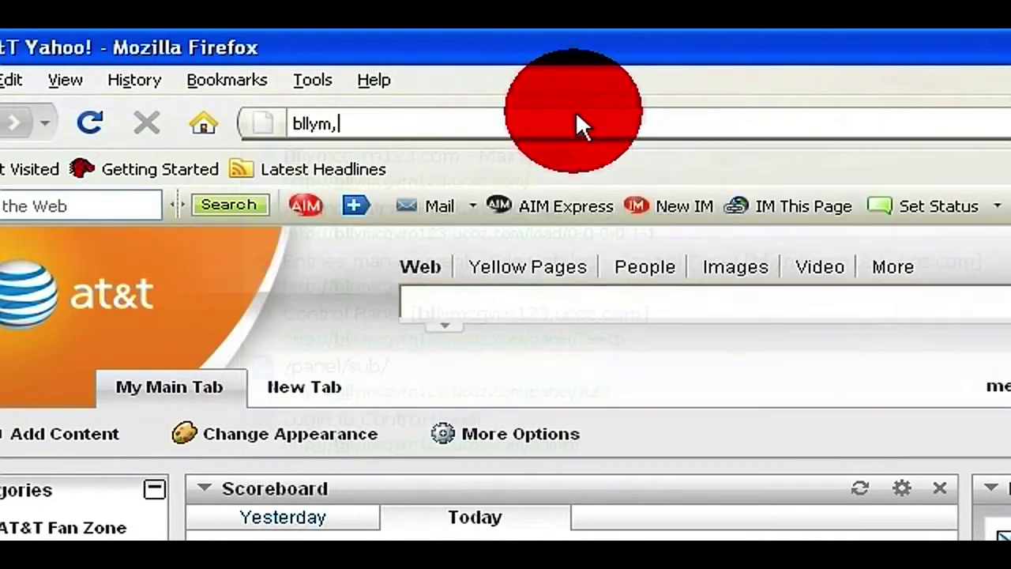
pyautogui.press('BackSpace')
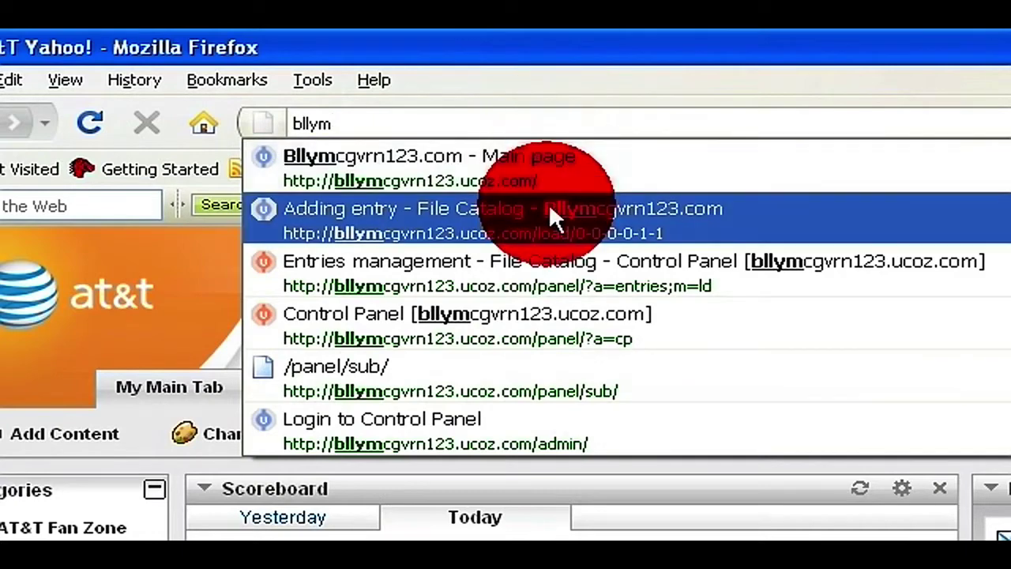
# - Go from the Adding entry page to Files, then open and scroll through the 2.2.1 Jailbreaks entry
pyautogui.click(549, 213)
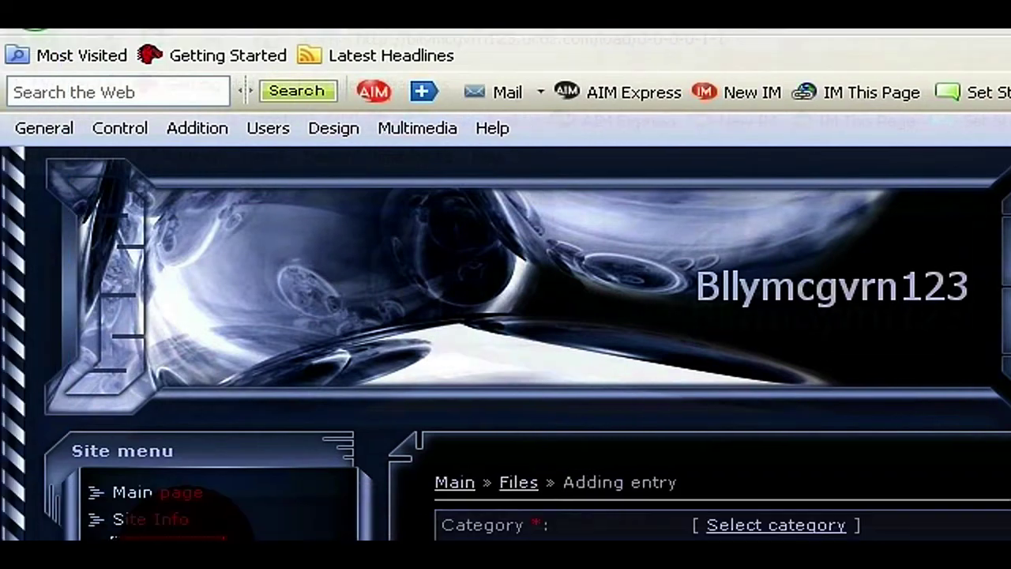
pyautogui.click(190, 522)
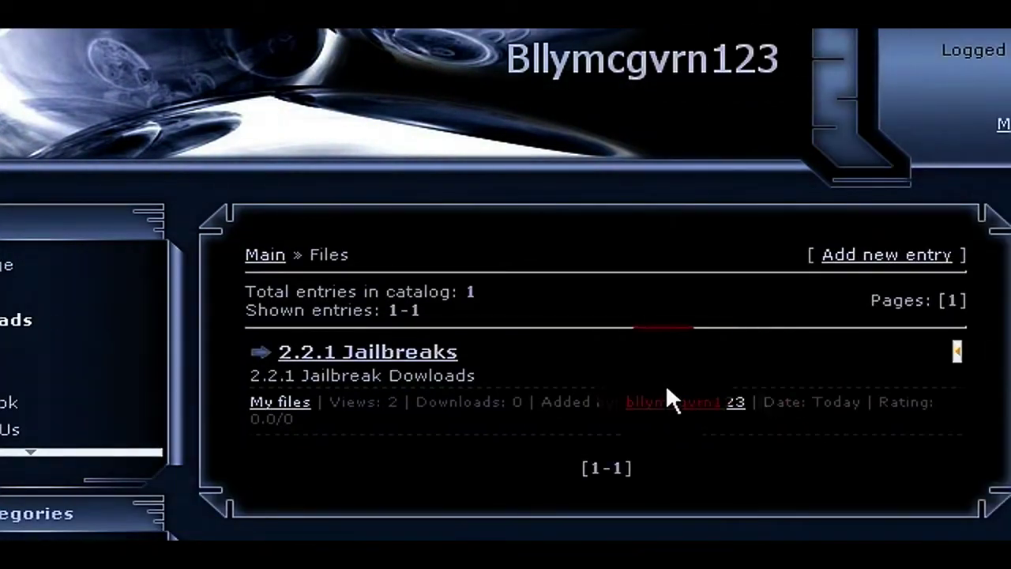
pyautogui.click(438, 355)
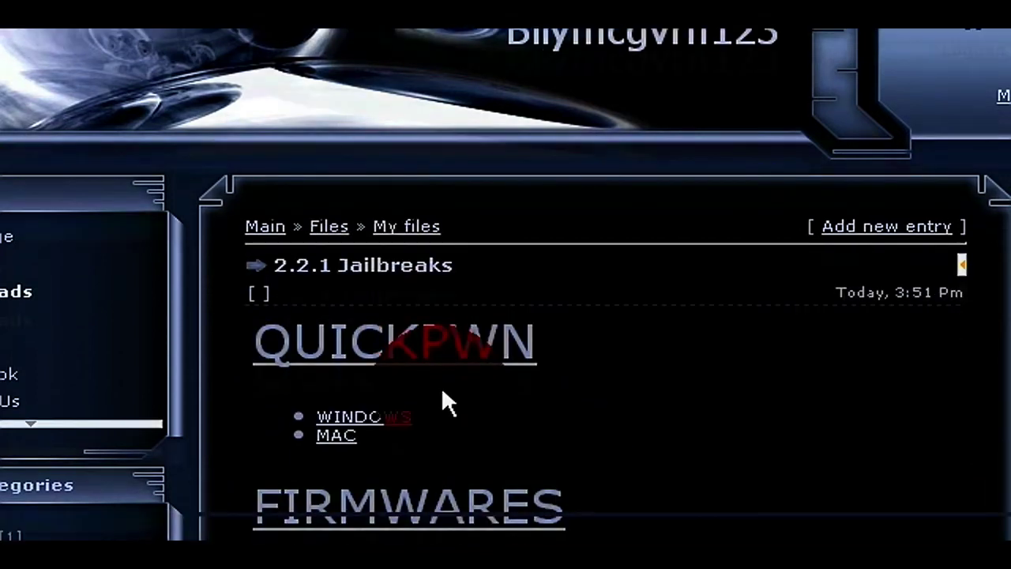
pyautogui.scroll(-2, 443, 409)
pyautogui.scroll(-2, 451, 387)
pyautogui.scroll(-2, 451, 371)
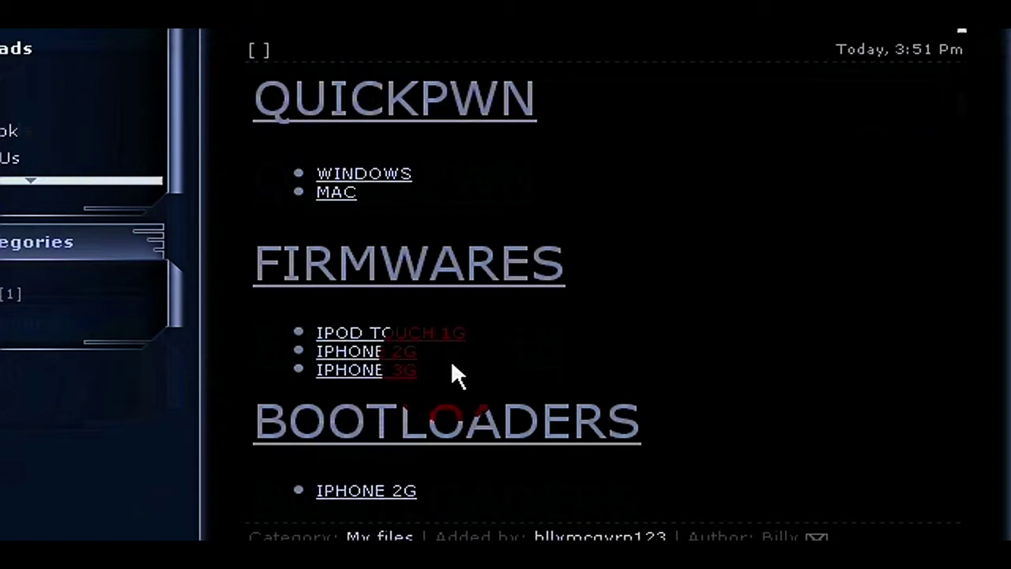
pyautogui.scroll(-2, 451, 359)
pyautogui.scroll(-1, 451, 359)
pyautogui.scroll(2, 450, 359)
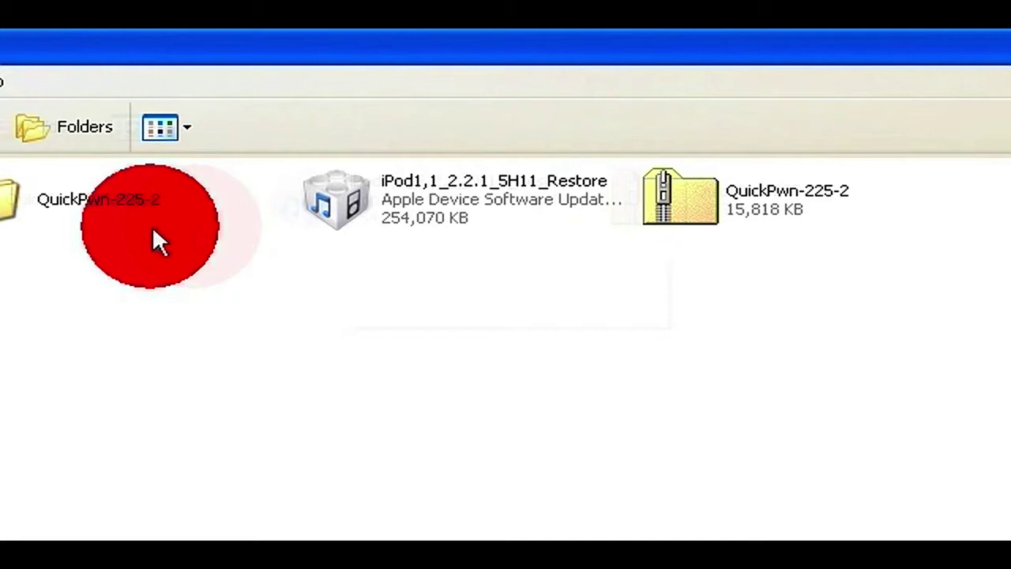
# - Run QuickPwn from inside the QuickPwn-225-2 folder
pyautogui.doubleClick(86, 222)
pyautogui.click(224, 223)
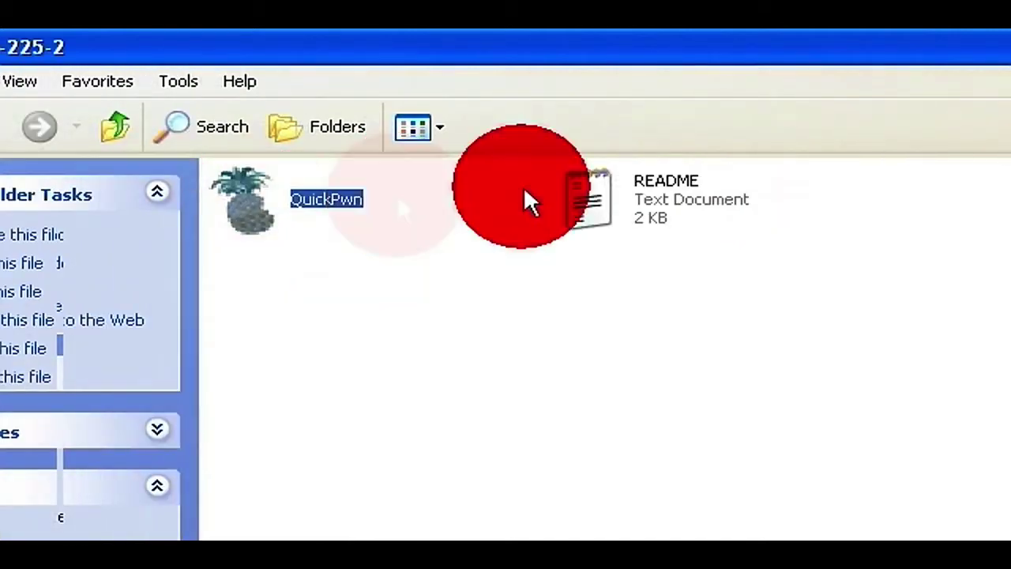
pyautogui.doubleClick(564, 188)
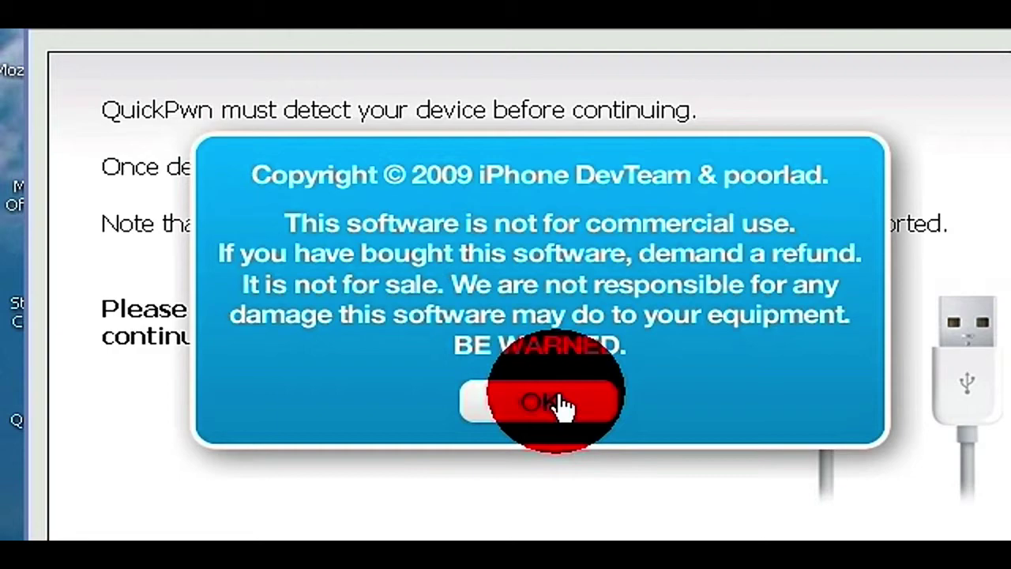
# - Accept the copyright warning and load Desktop\Jailbreak\iPod1,1_2.2.1_5H11_Restore as the firmware
pyautogui.click(559, 398)
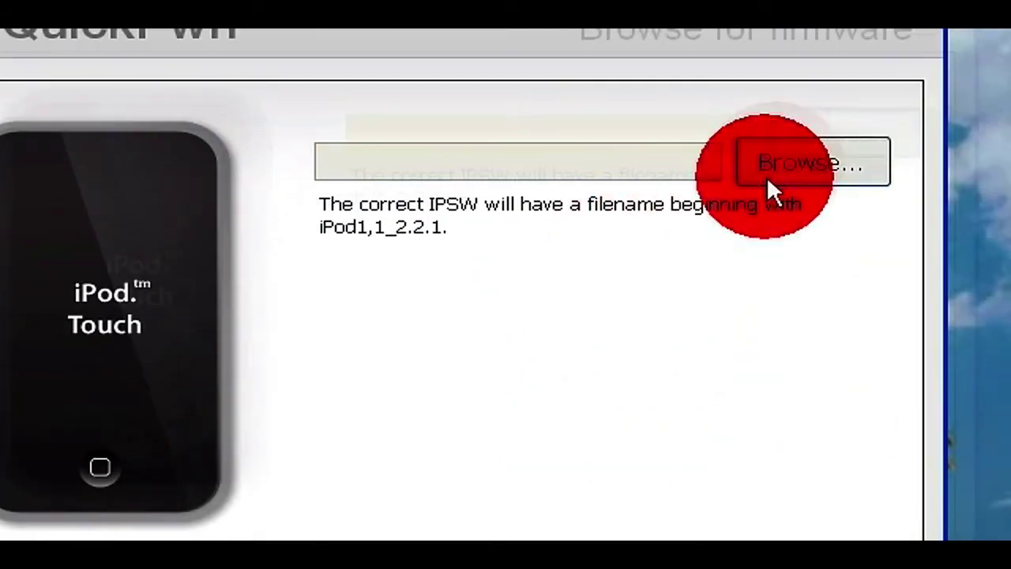
pyautogui.click(738, 189)
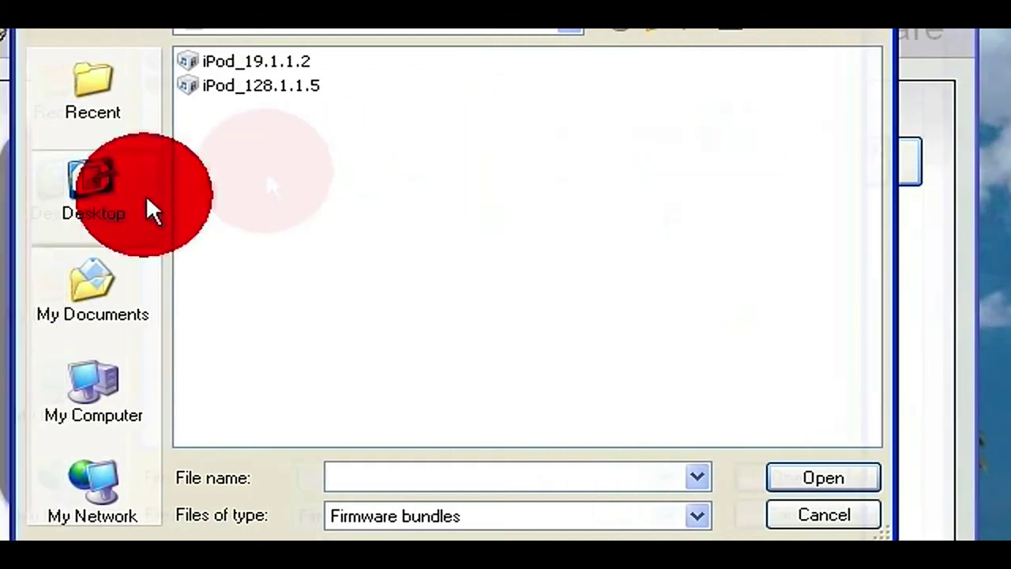
pyautogui.click(126, 198)
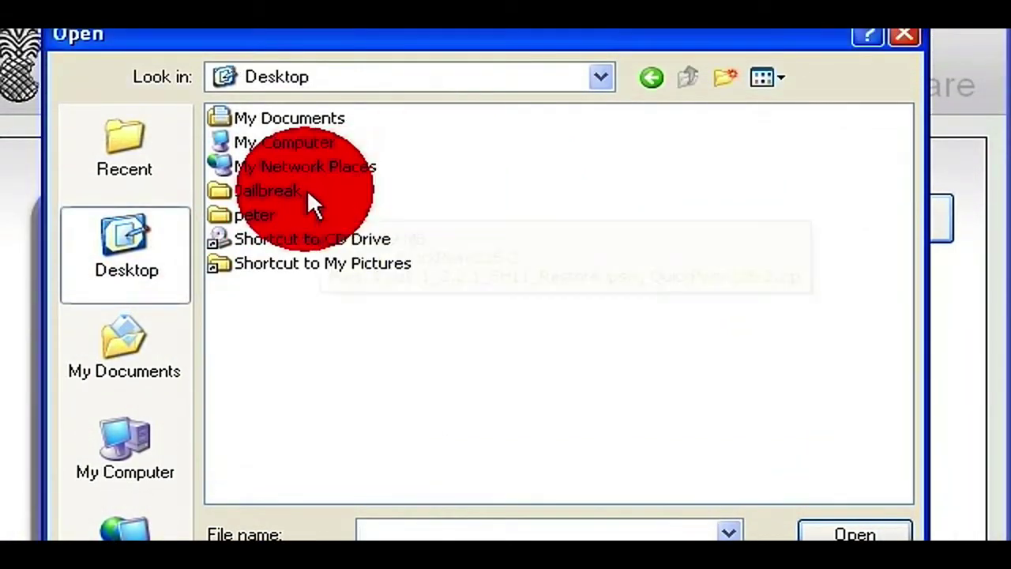
pyautogui.click(268, 195)
pyautogui.doubleClick(268, 196)
pyautogui.click(340, 172)
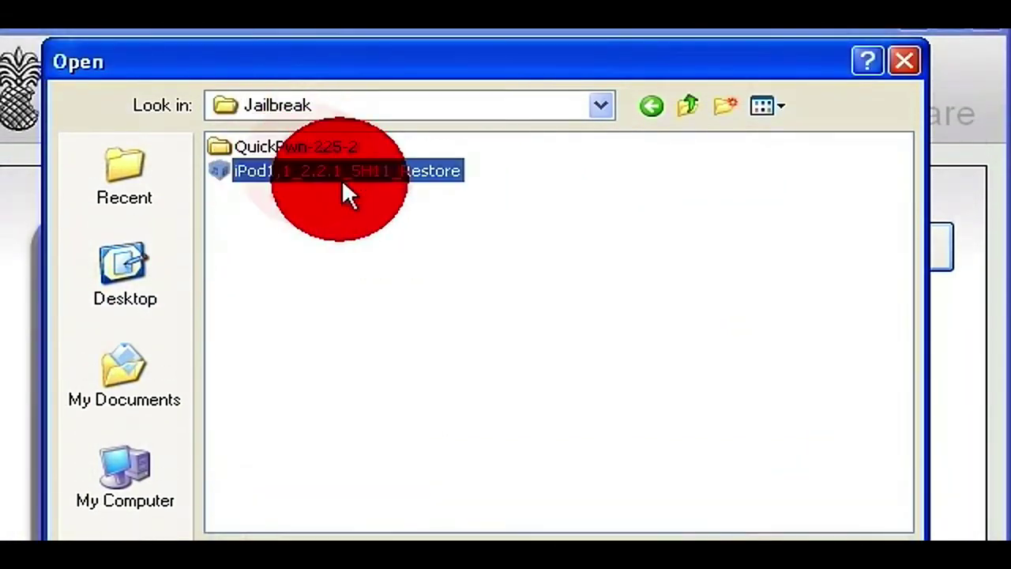
pyautogui.click(798, 505)
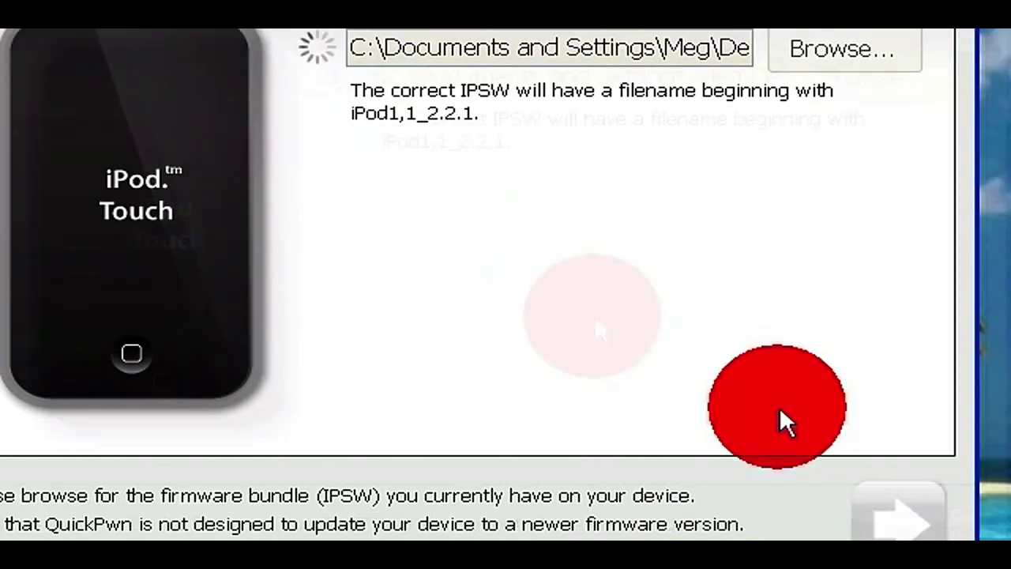
# - Dismiss the taskbar menu, then advance past the firmware, Cydia/Installer settings and cable pages
pyautogui.rightClick(869, 539)
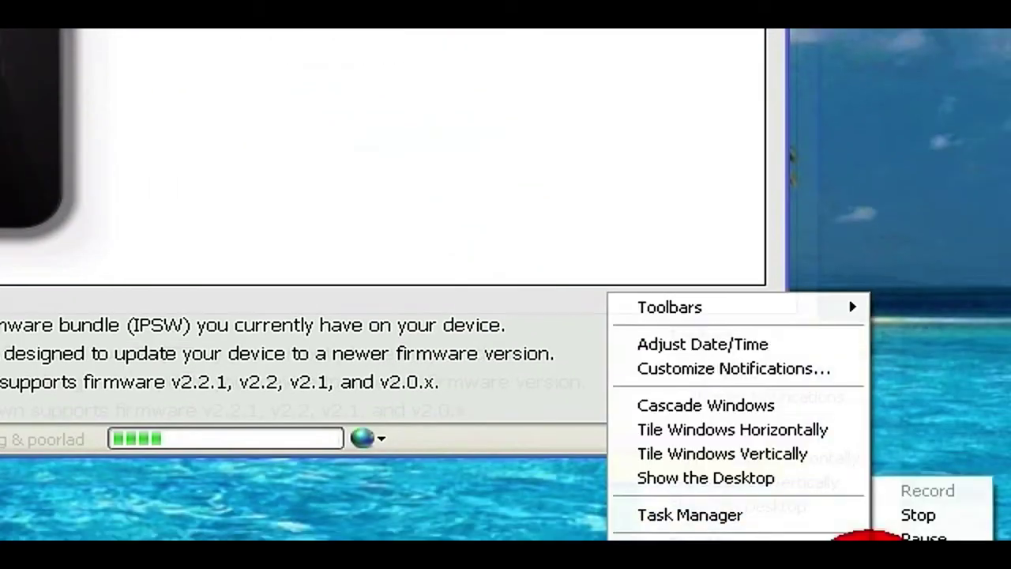
pyautogui.click(877, 537)
pyautogui.click(667, 316)
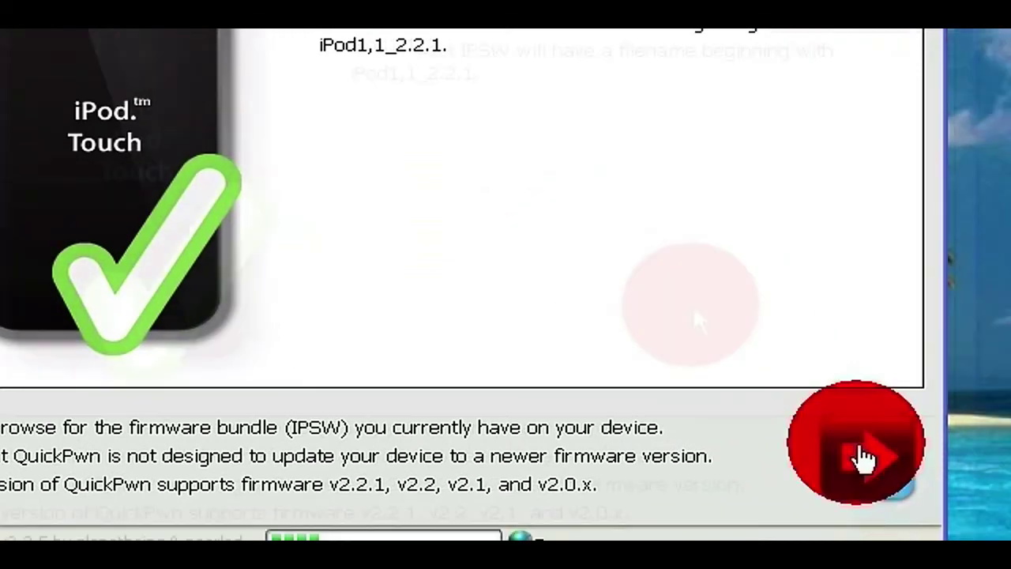
pyautogui.click(892, 483)
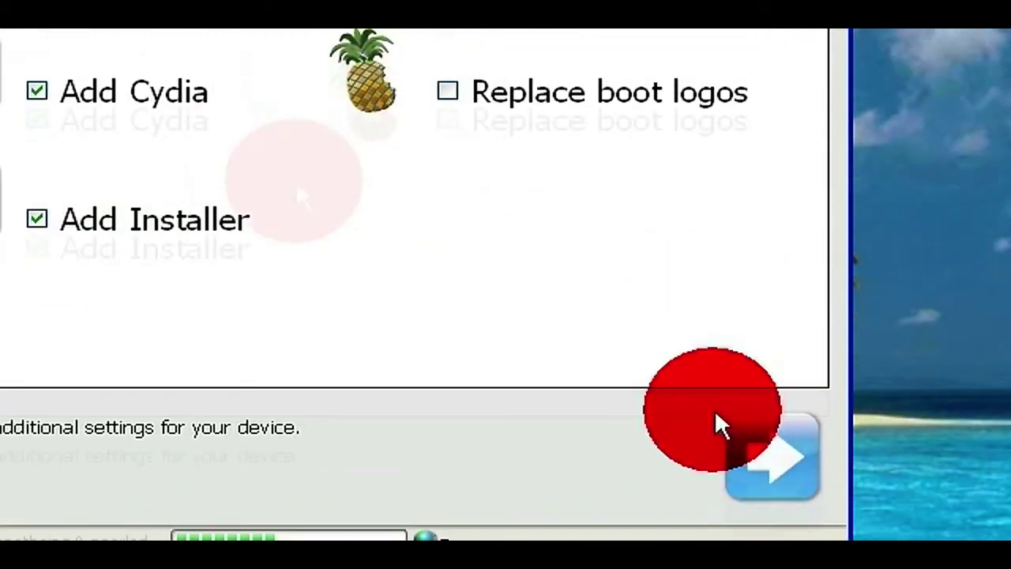
pyautogui.click(770, 403)
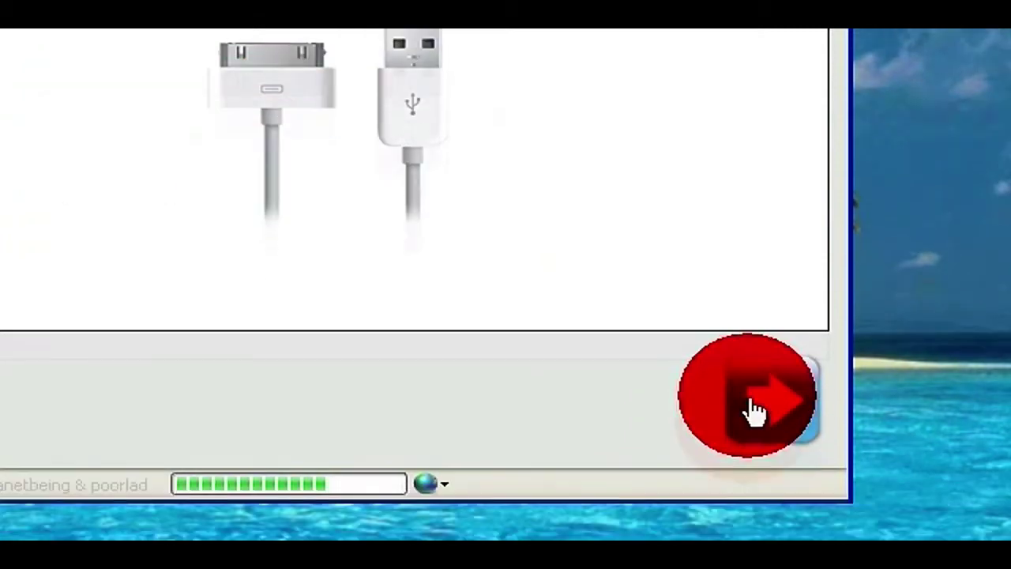
pyautogui.click(758, 462)
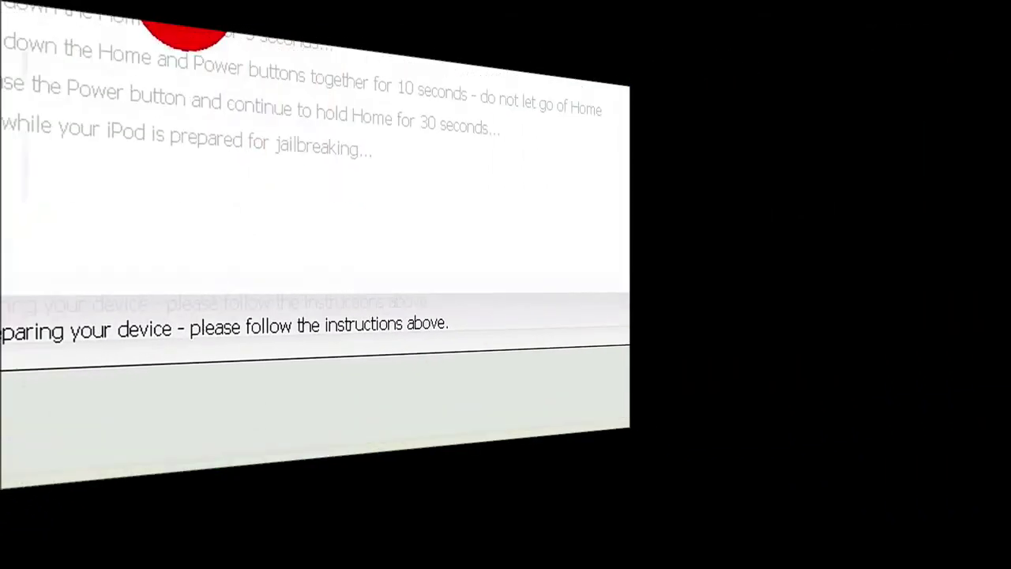